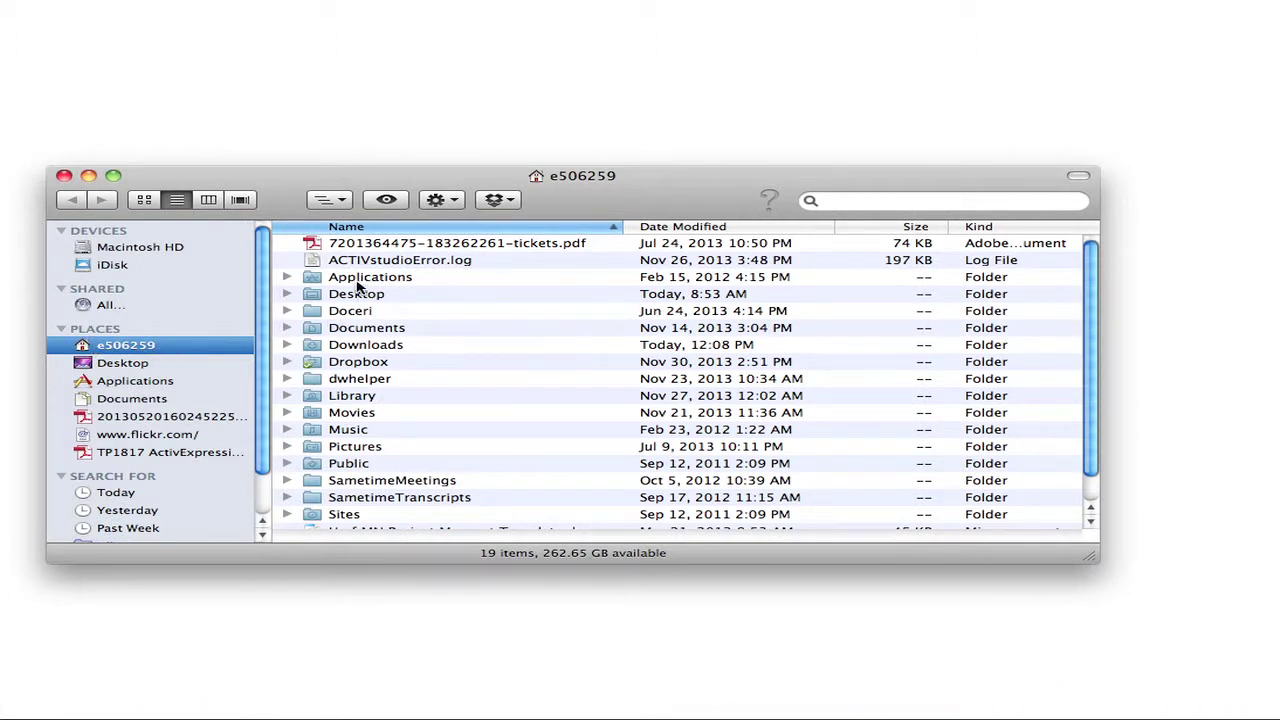
- In Finder list view, expand Library and then its Application Support folder
scroll(352, 382, down, 1)
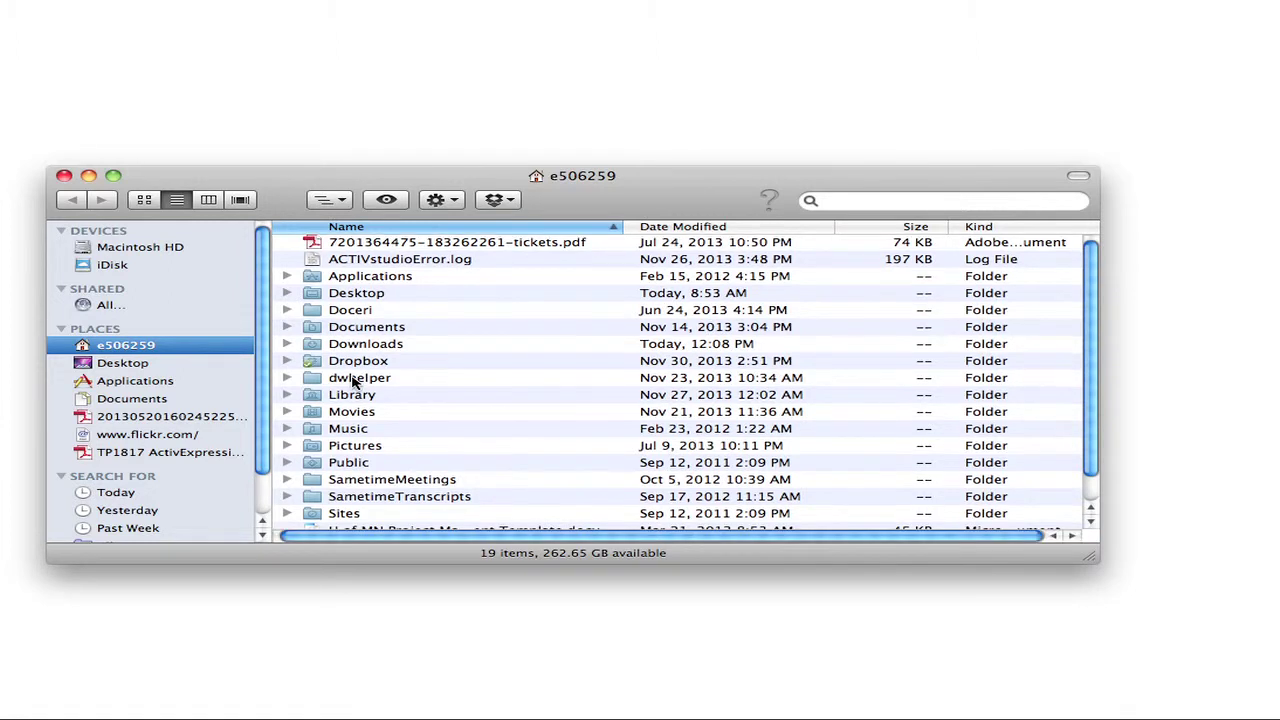
click(287, 395)
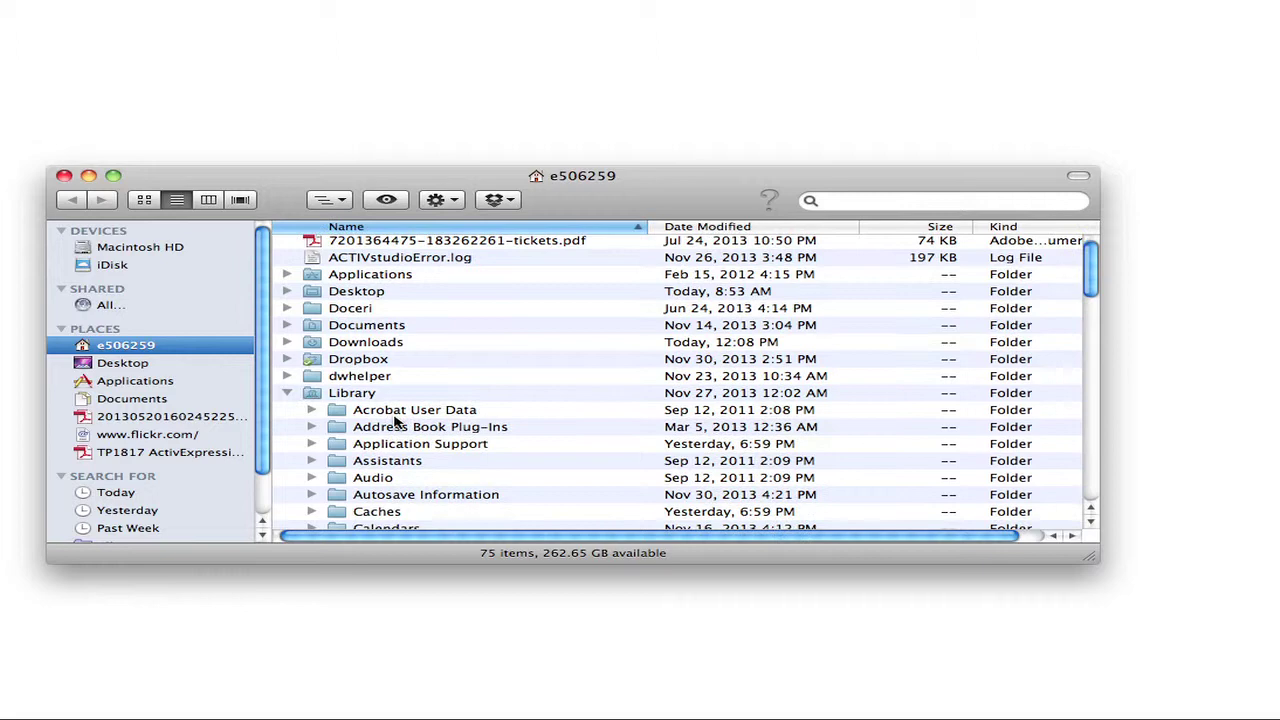
scroll(395, 422, down, 3)
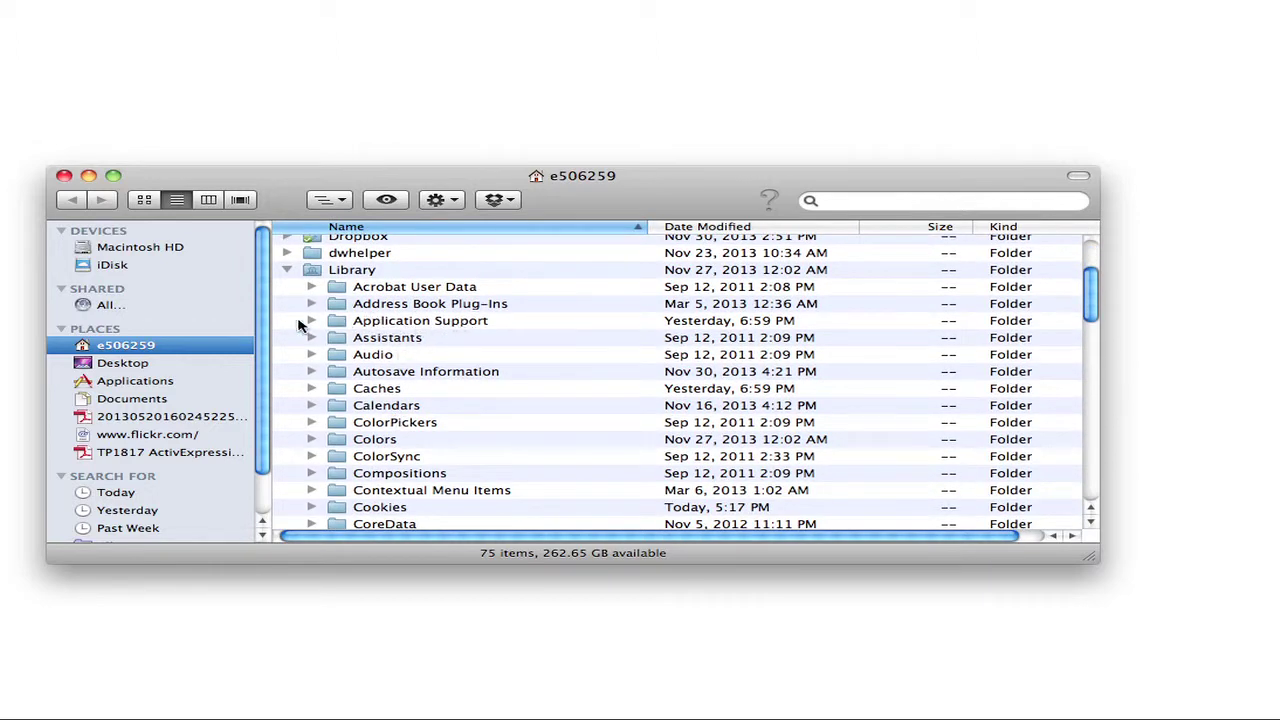
click(312, 321)
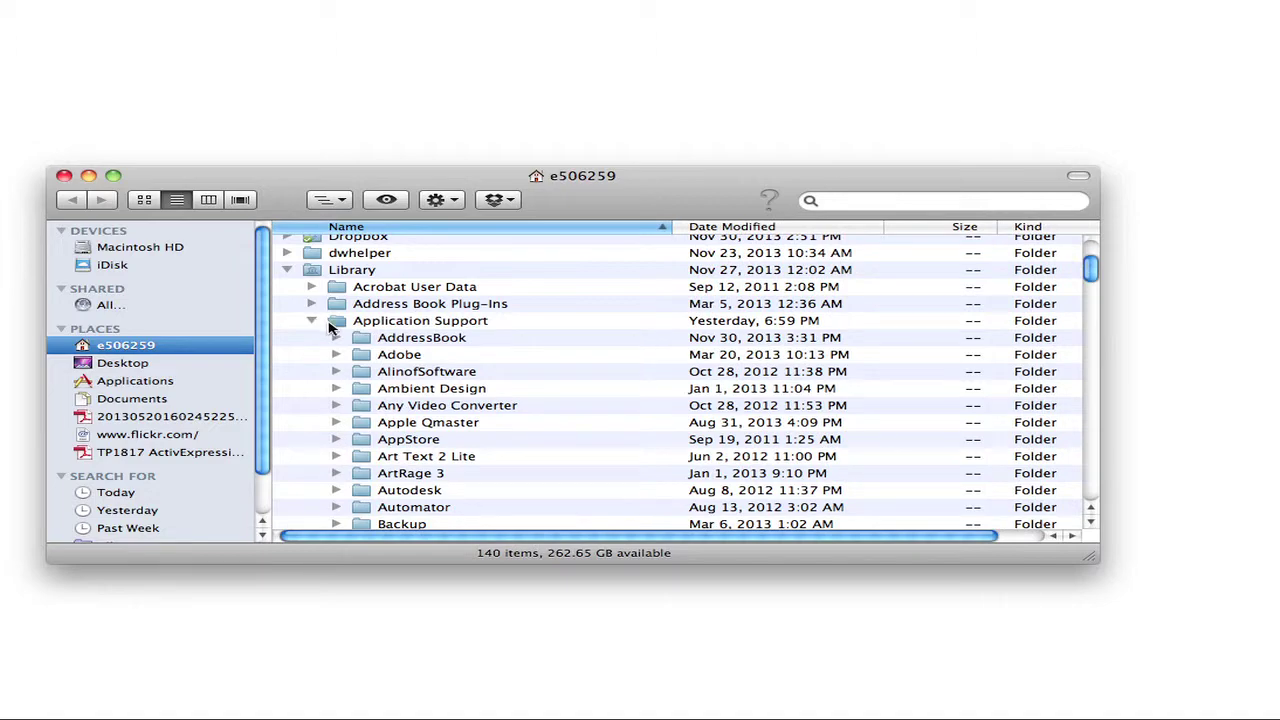
- Expand the TuxPaint folder and its saved subfolder to reveal the ten PNG drawings
scroll(420, 373, down, 3)
scroll(418, 373, down, 3)
scroll(418, 373, down, 3)
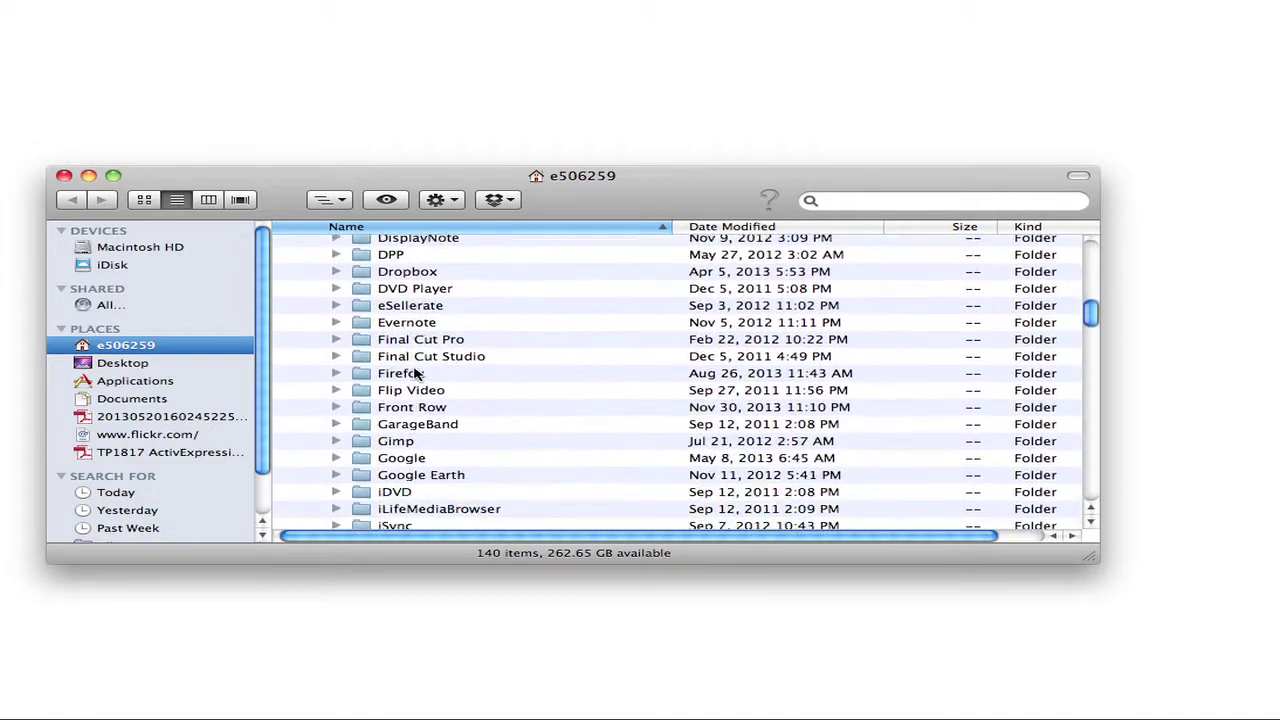
scroll(418, 373, down, 3)
scroll(418, 373, down, 2)
scroll(418, 373, down, 2)
scroll(418, 373, down, 3)
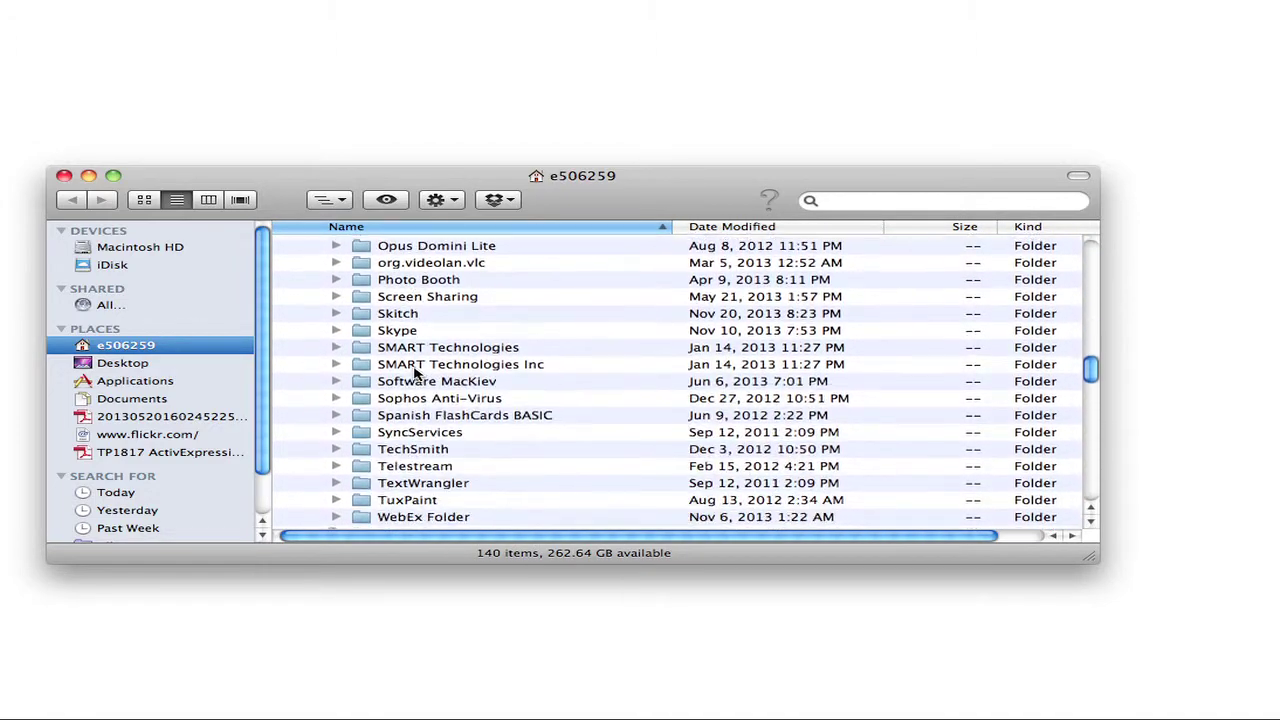
scroll(416, 372, down, 3)
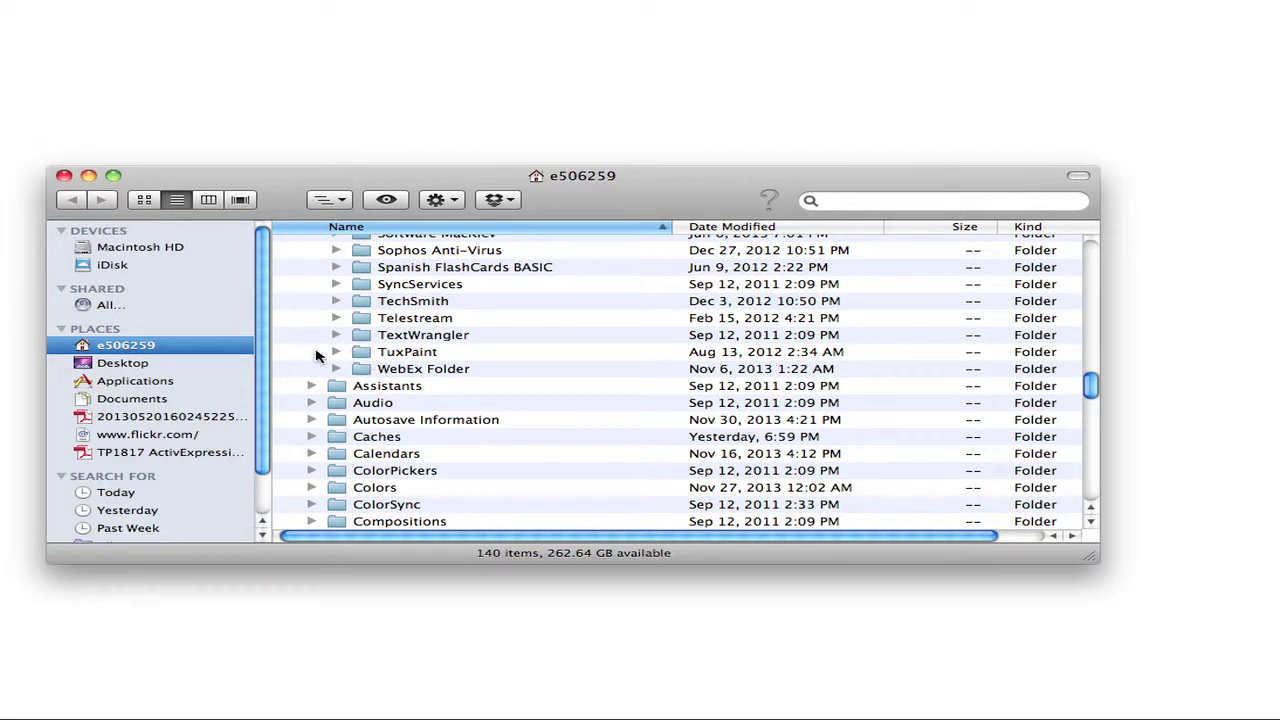
click(336, 352)
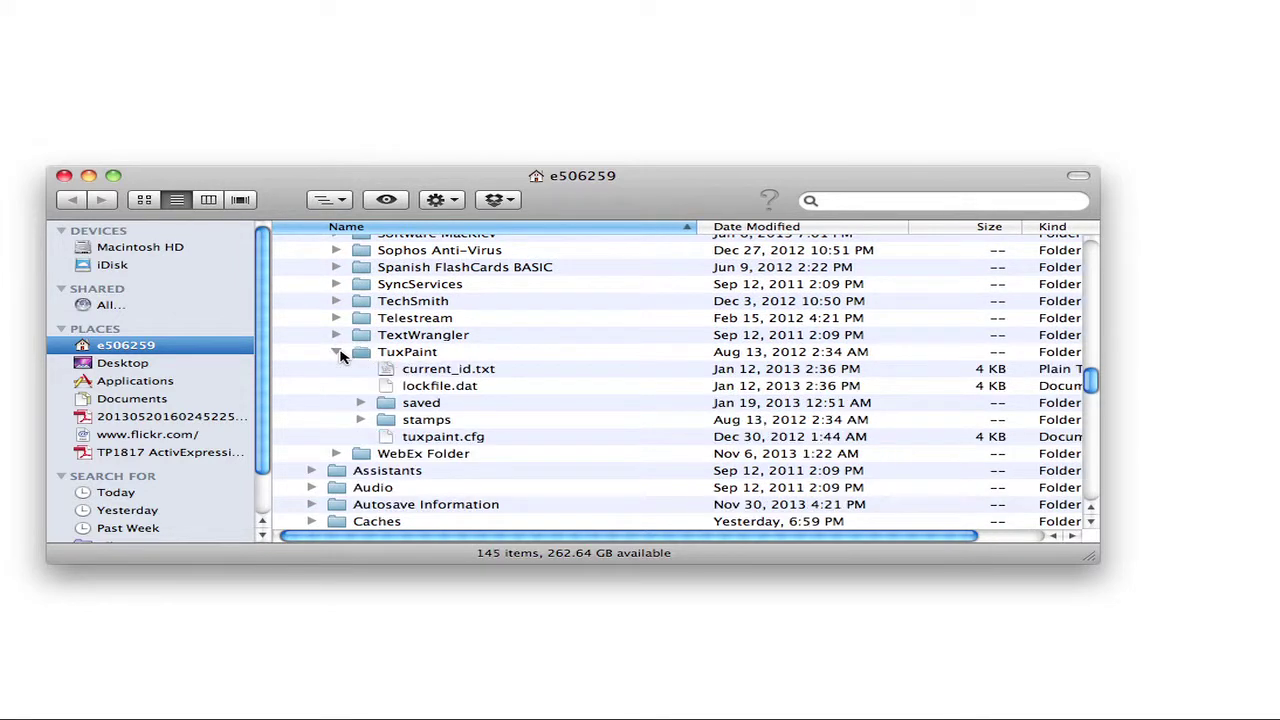
click(361, 403)
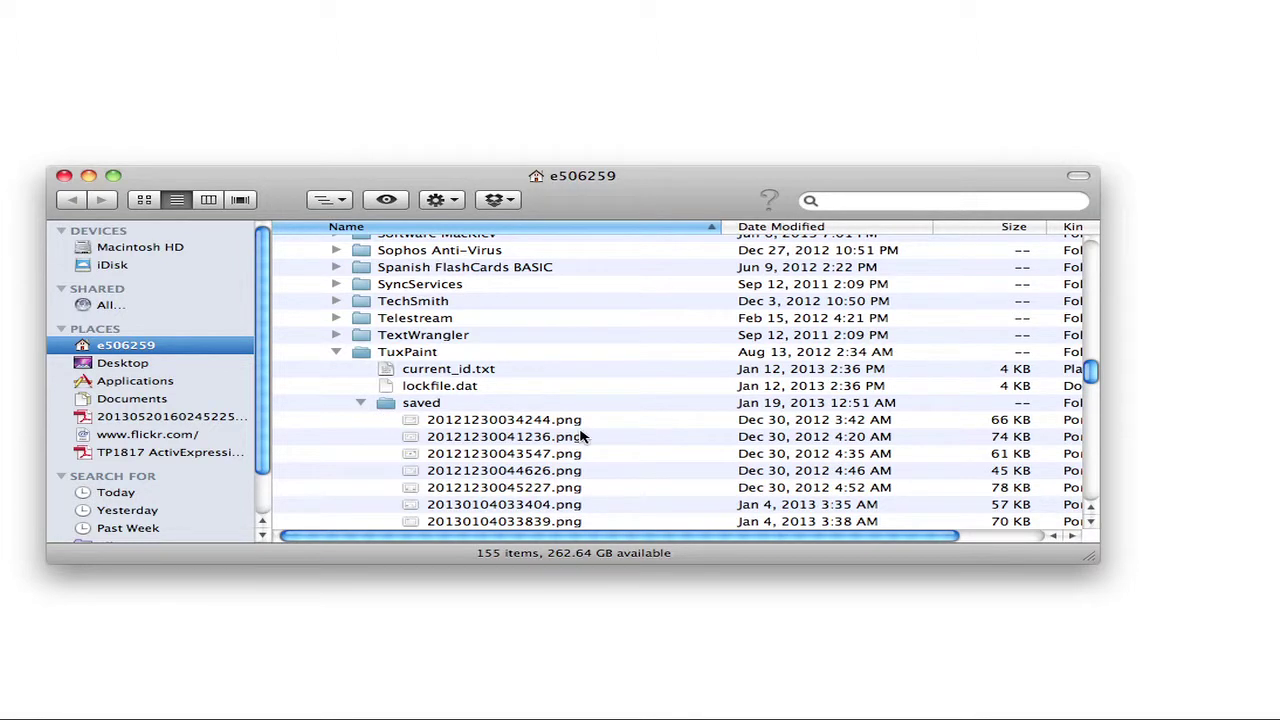
scroll(580, 436, down, 5)
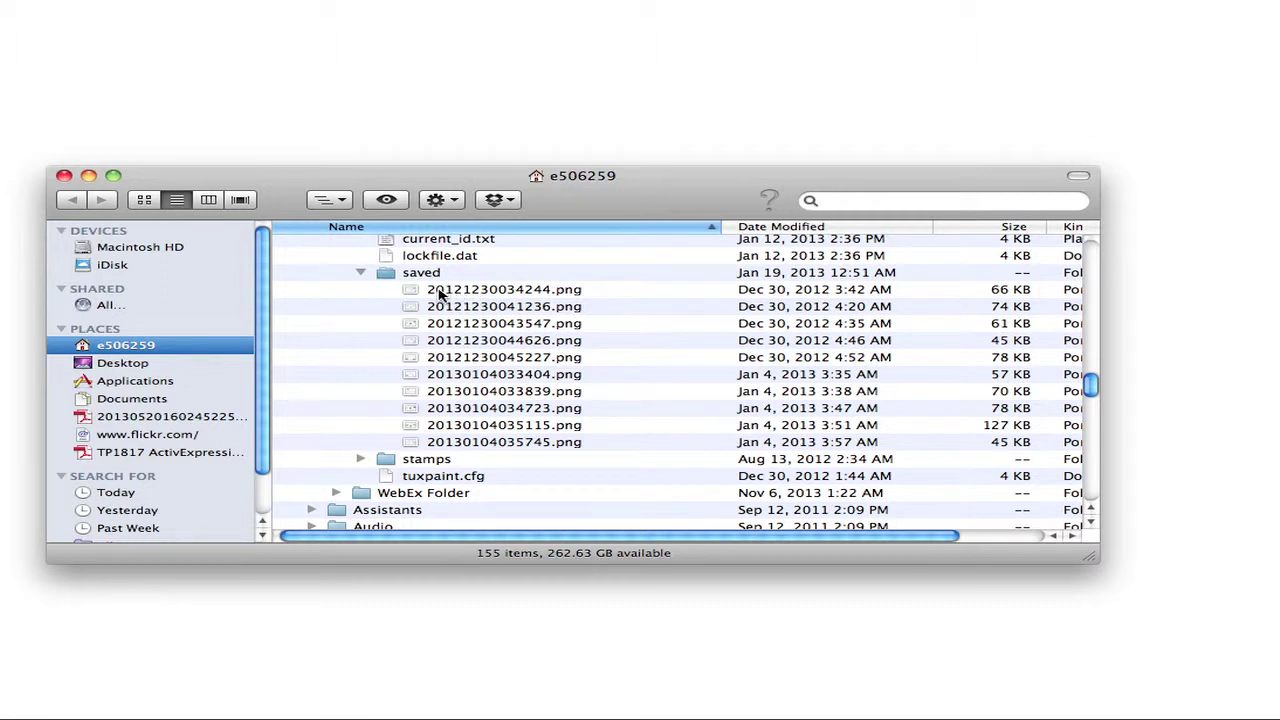
click(440, 292)
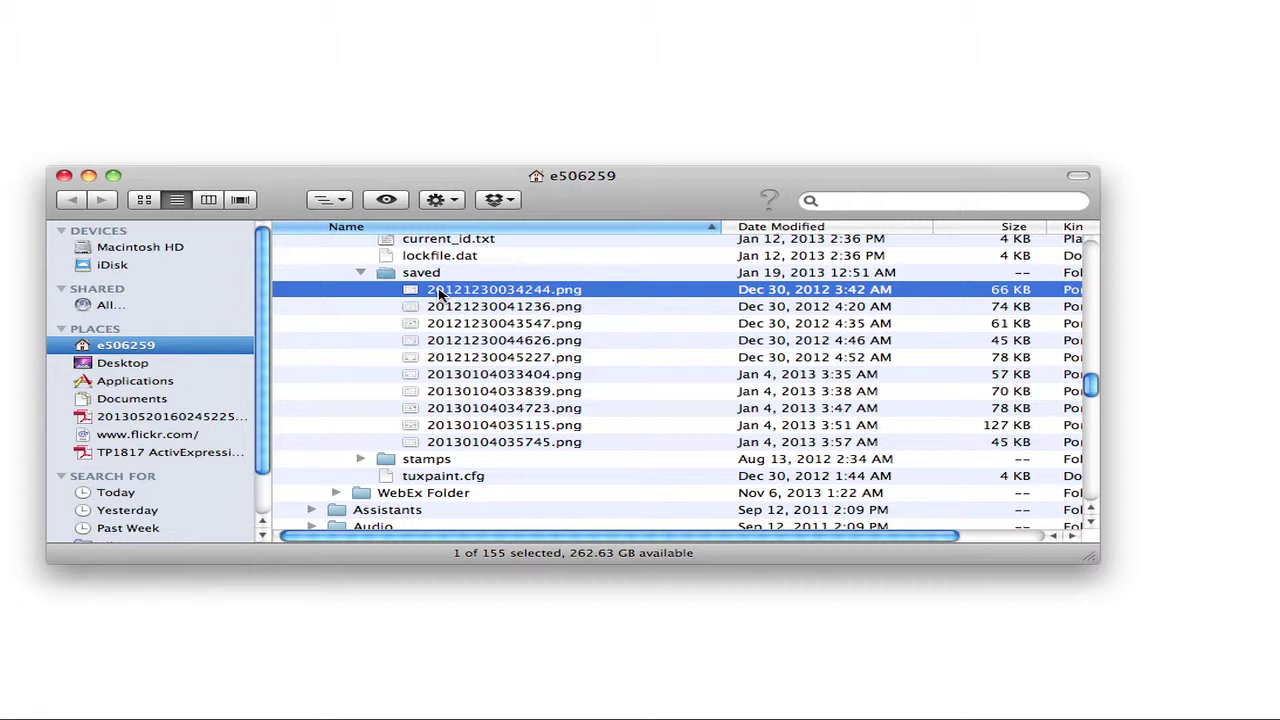
key(space)
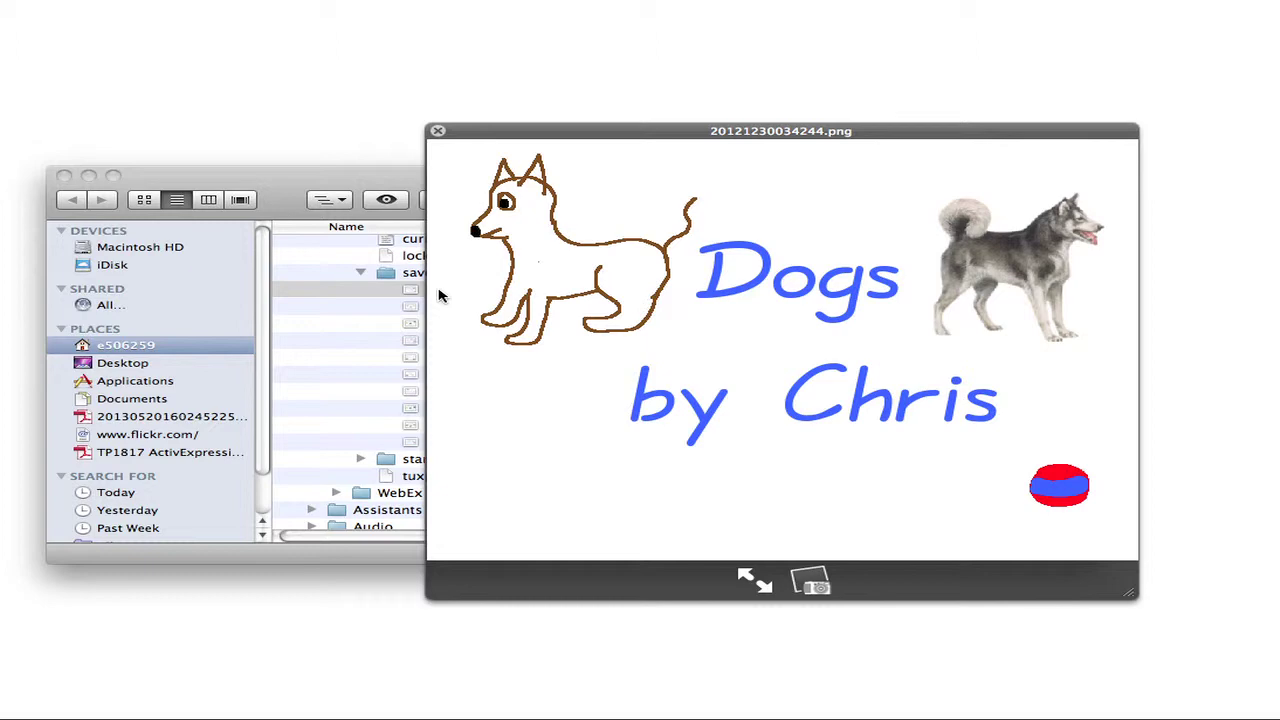
key(Down)
key(Down)
key(Down)
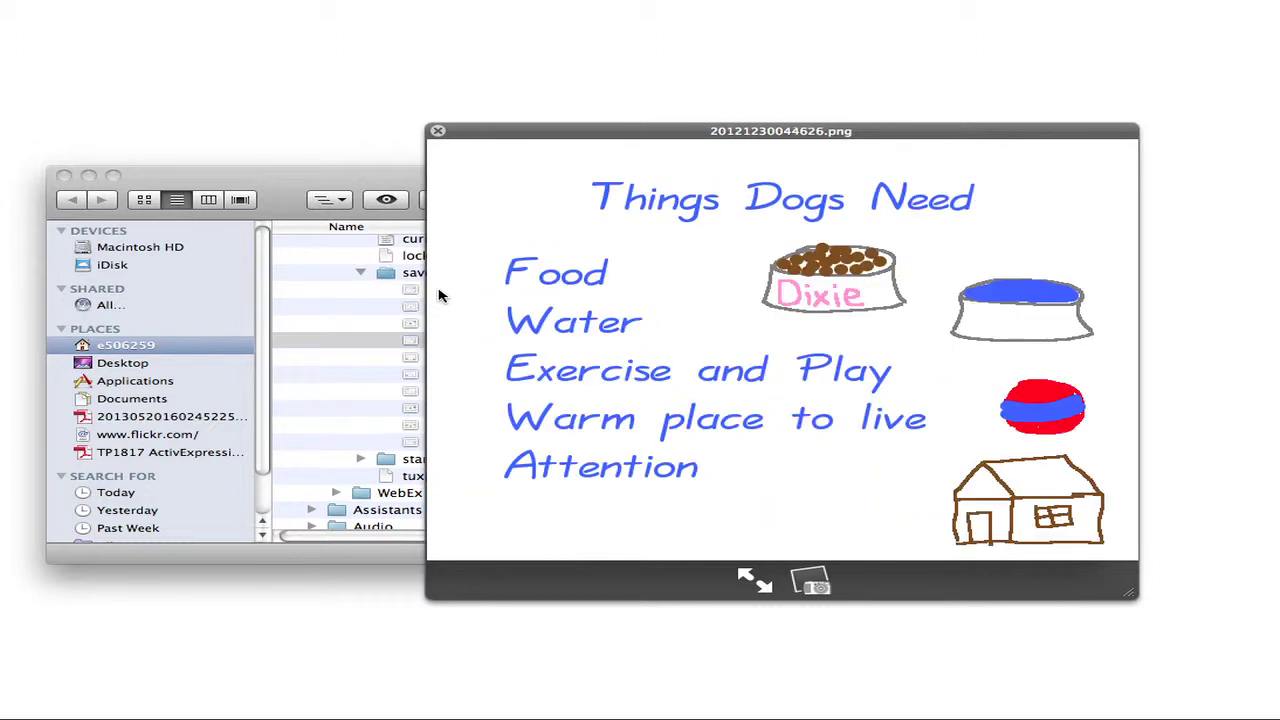
key(Up)
key(Up)
key(Up)
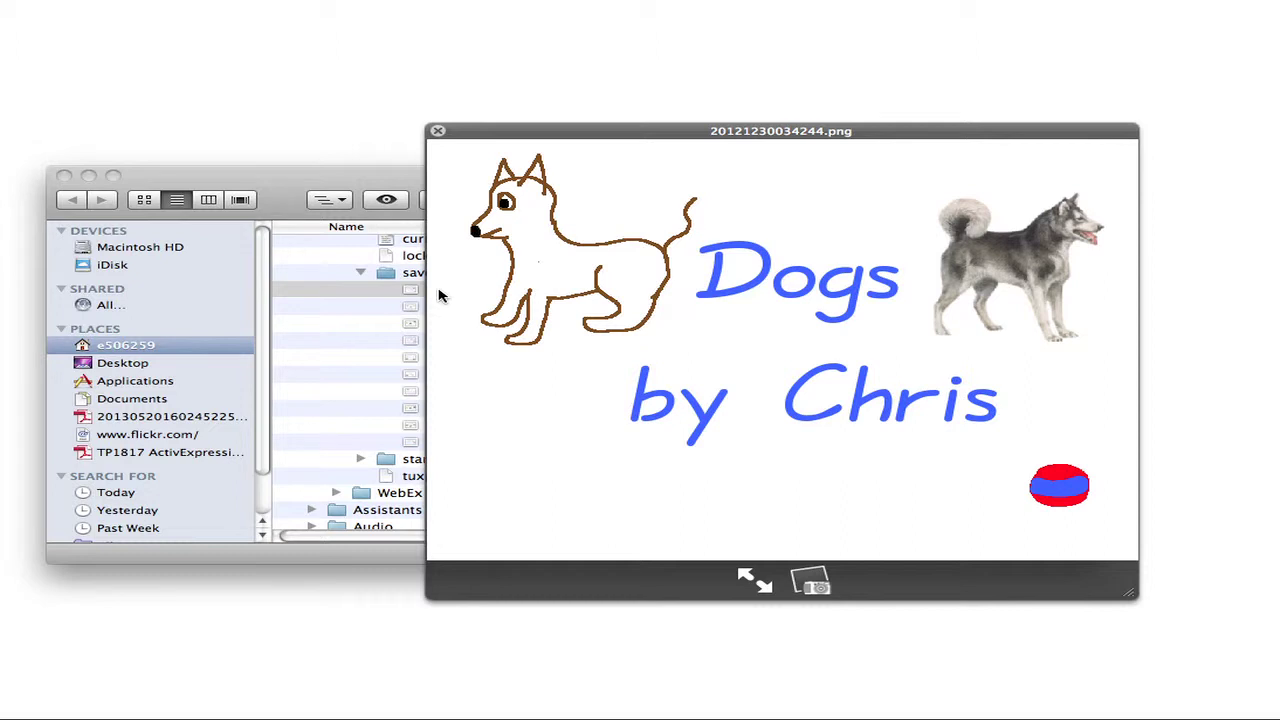
key(Down)
key(Down)
key(Down)
key(Down)
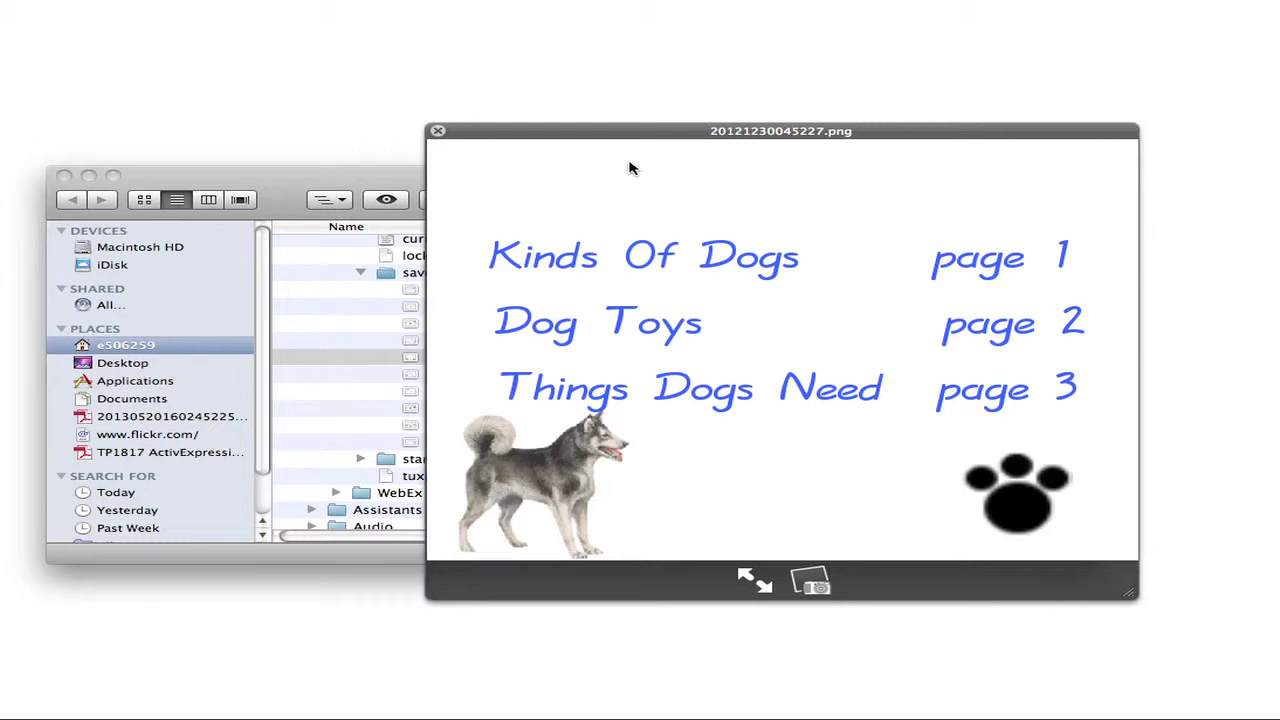
key(space)
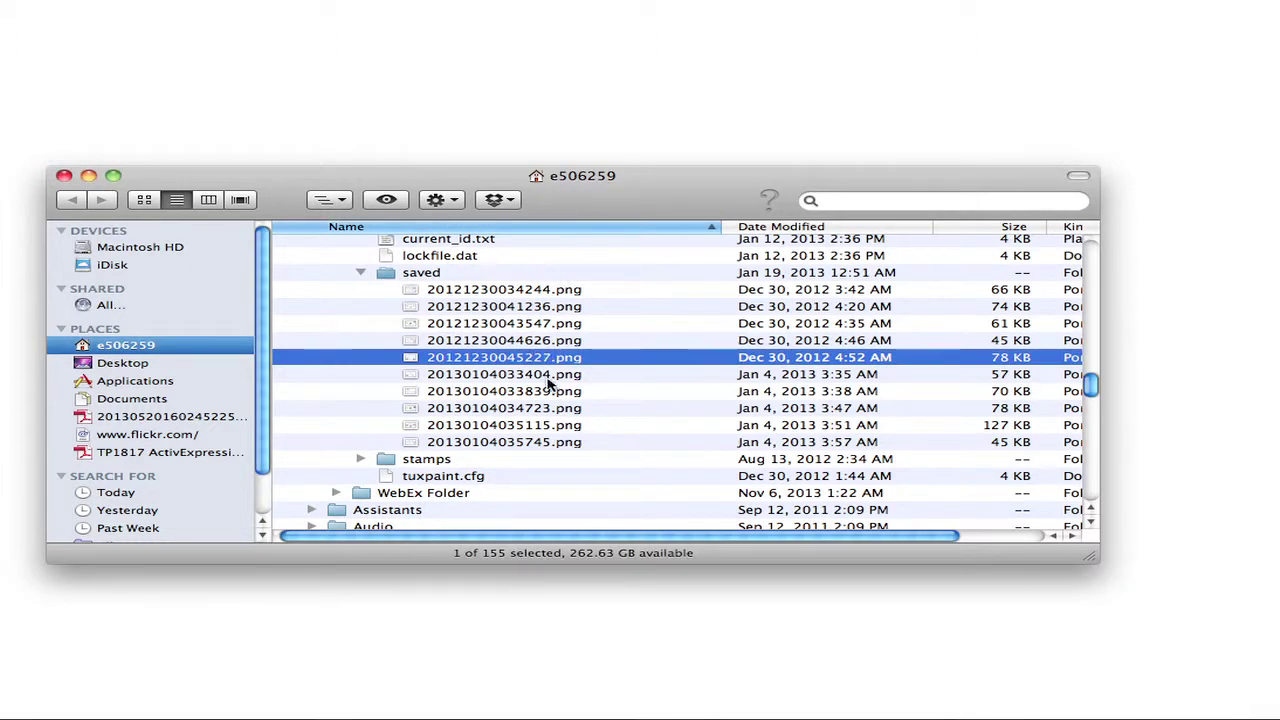
- Select all ten PNG drawings in the saved folder and drag them to Preview in the Dock
click(491, 290)
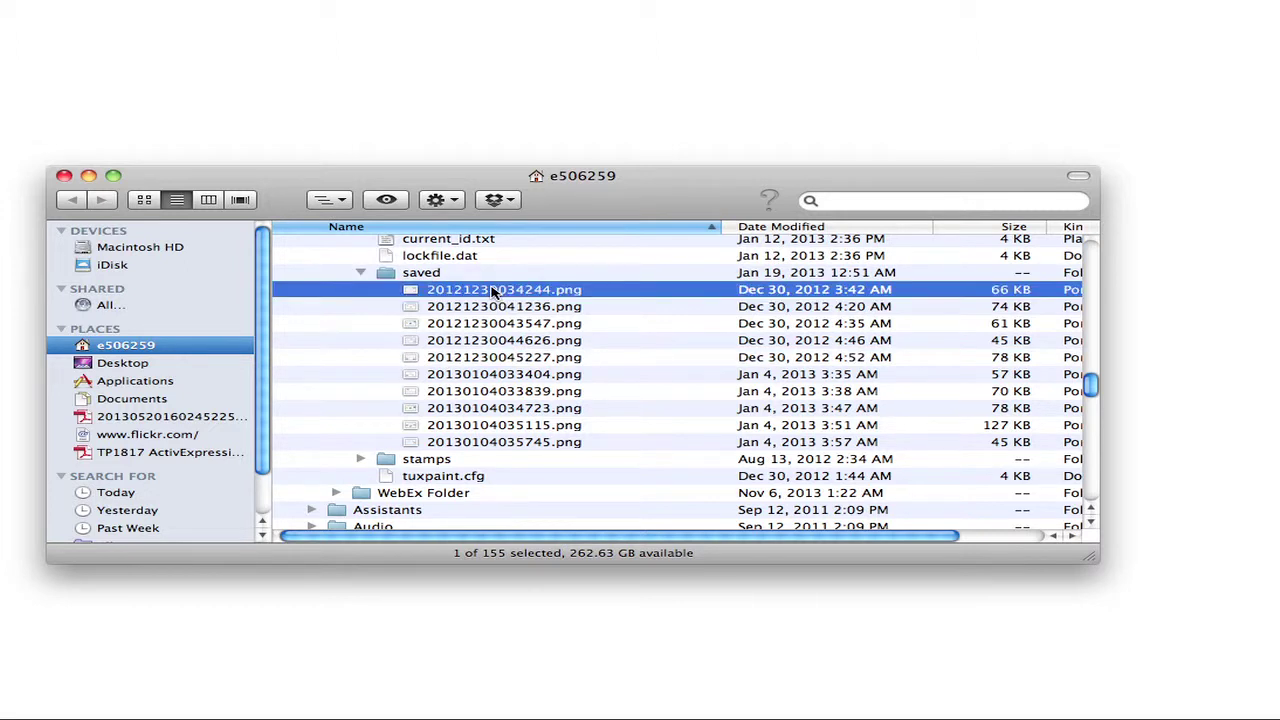
shift+click(503, 442)
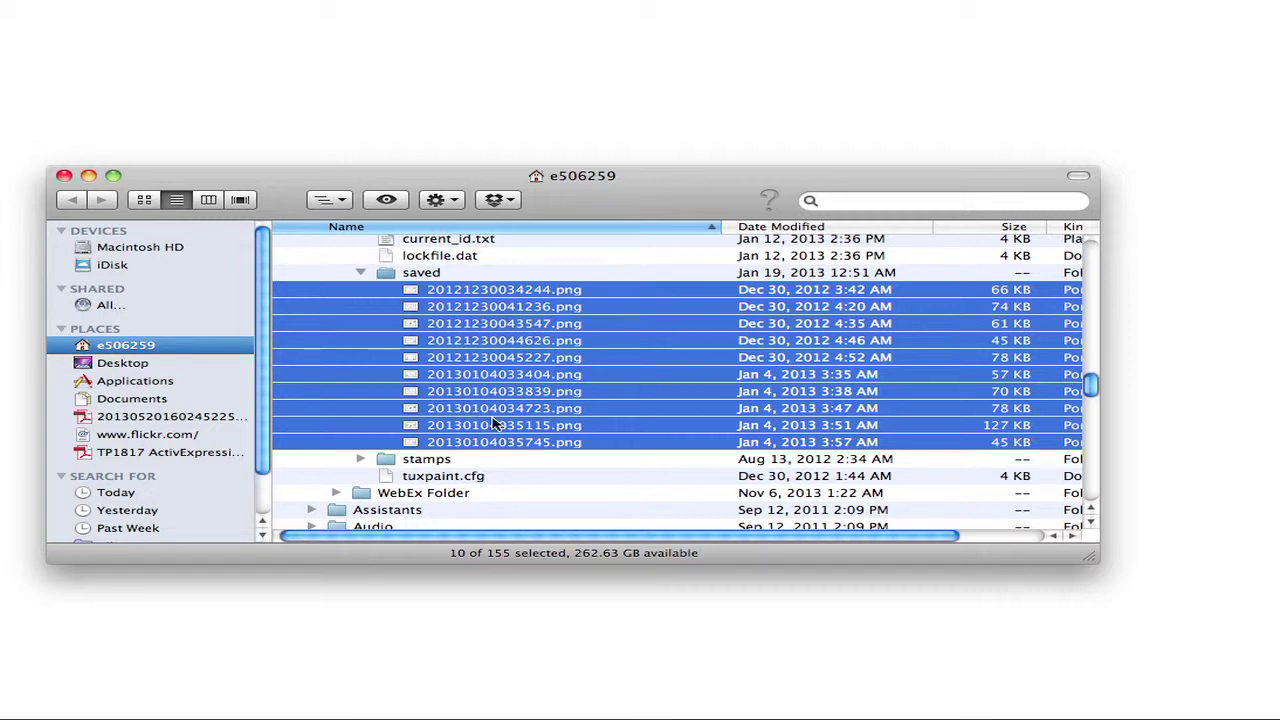
mouse_move(470, 408)
mouse_down()
mouse_move(686, 714)
mouse_move(921, 712)
mouse_up()
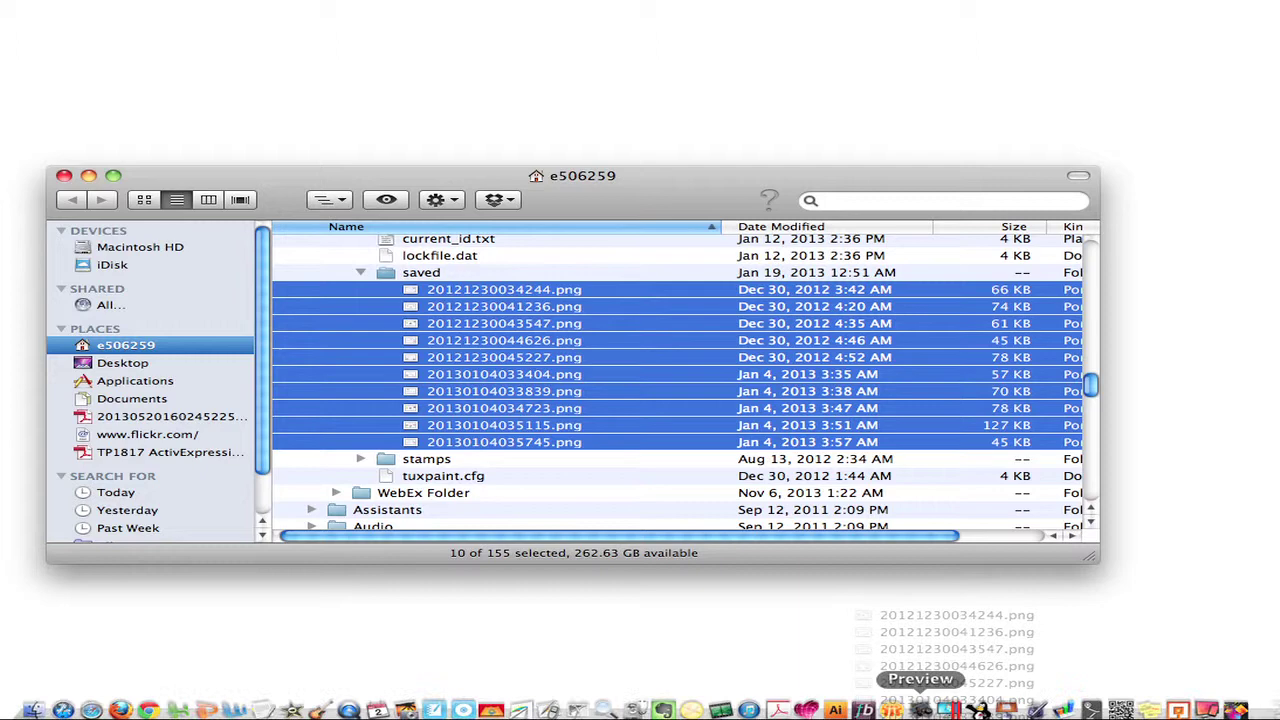
- Open the ten drawings in one Preview window, browsing the thumbnails back to 'Dogs by Chris'
drag(922, 712, 922, 712)
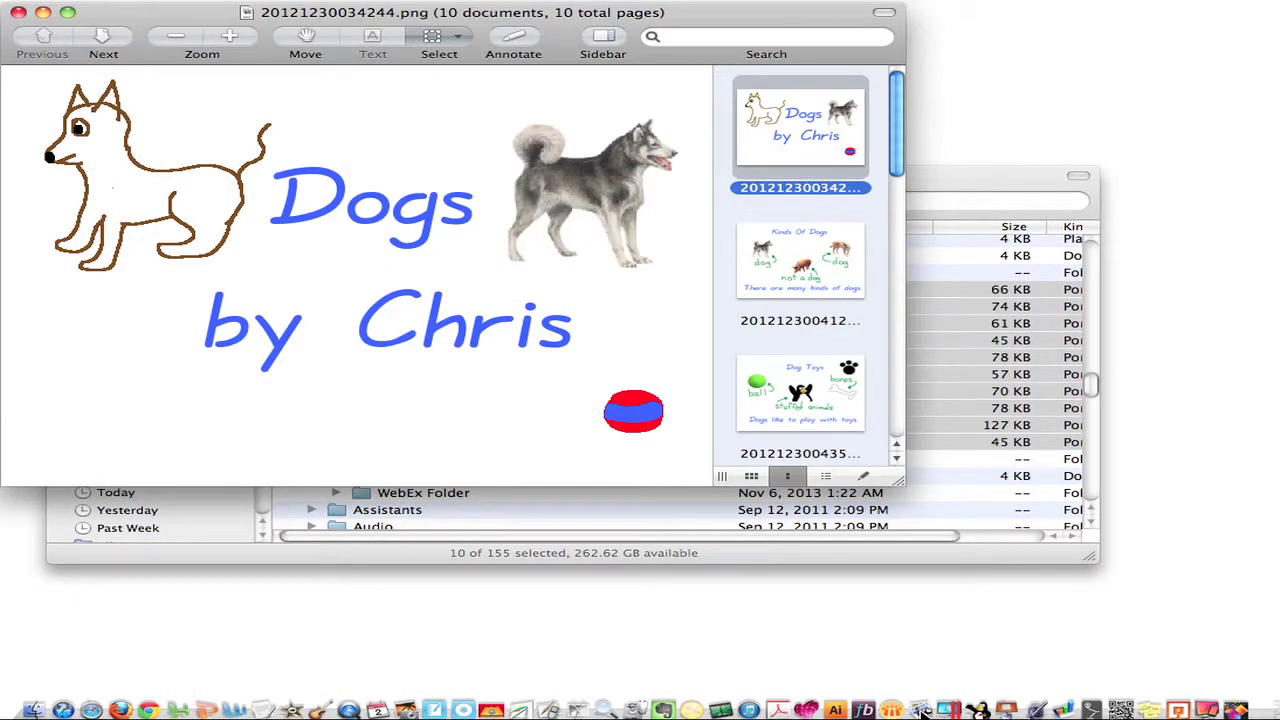
scroll(803, 383, down, 5)
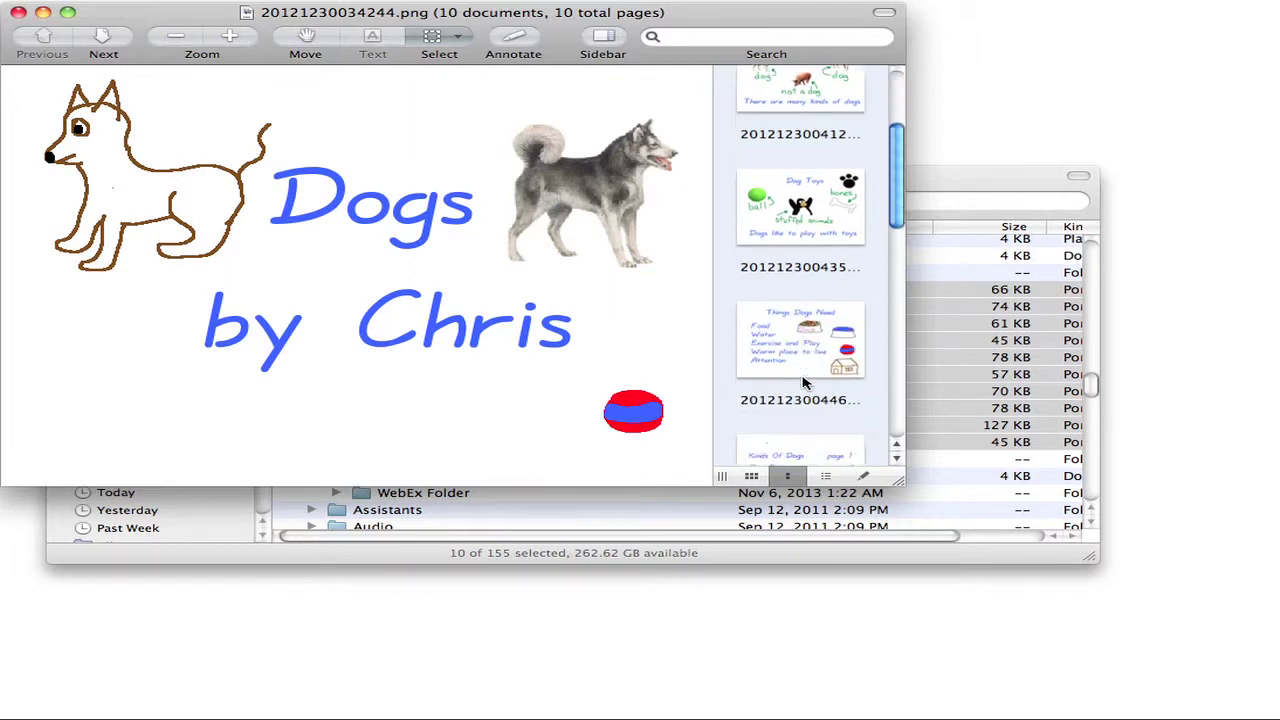
scroll(803, 383, down, 5)
scroll(803, 383, down, 4)
scroll(803, 383, down, 1)
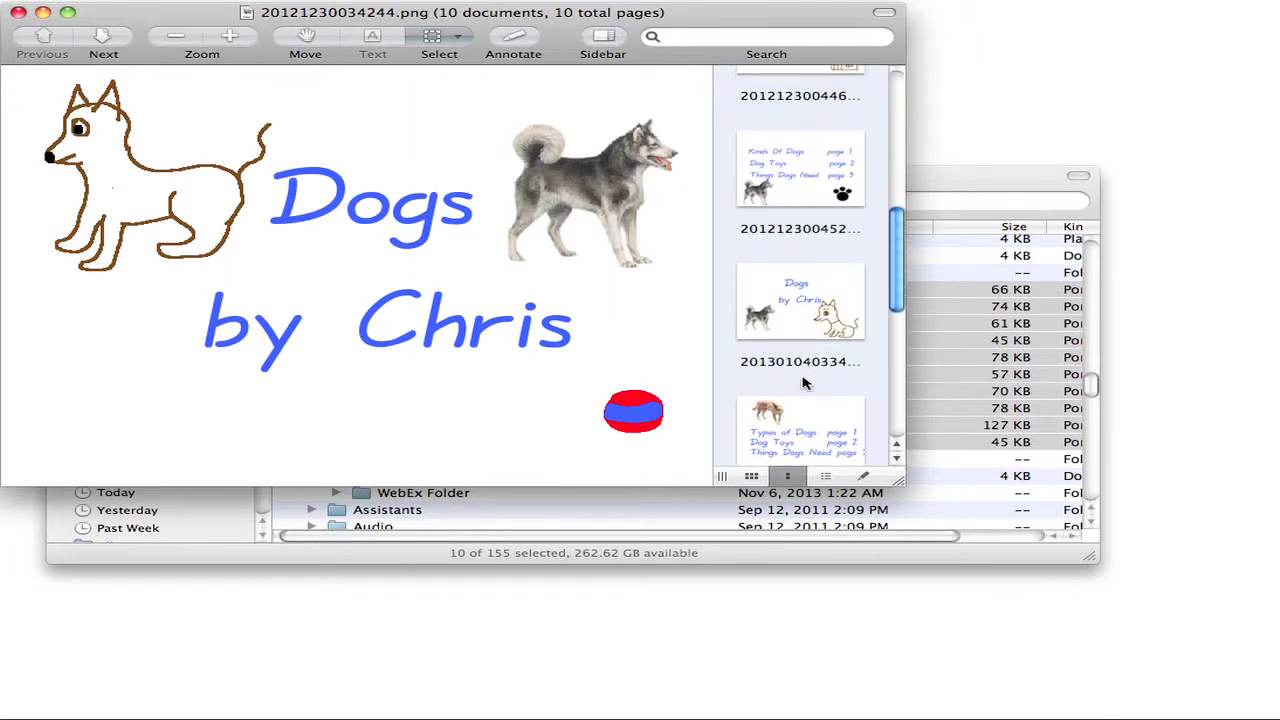
scroll(803, 383, up, 4)
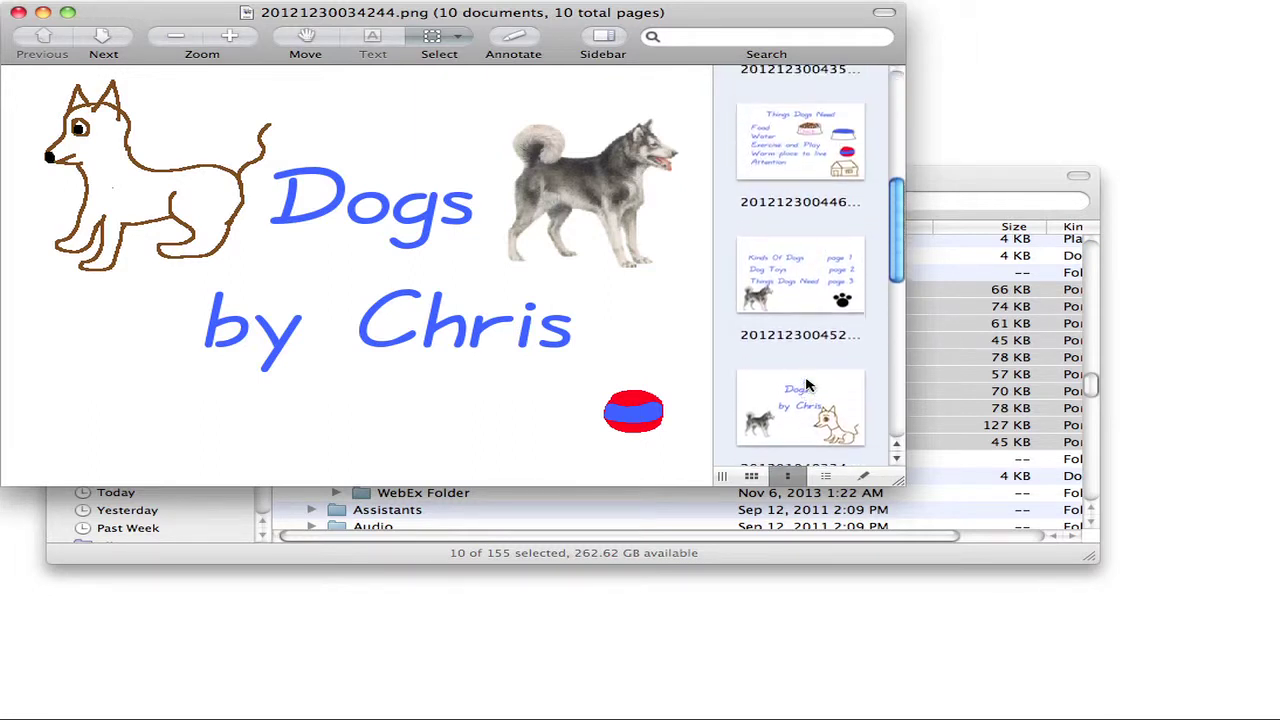
scroll(803, 383, up, 6)
scroll(806, 386, up, 6)
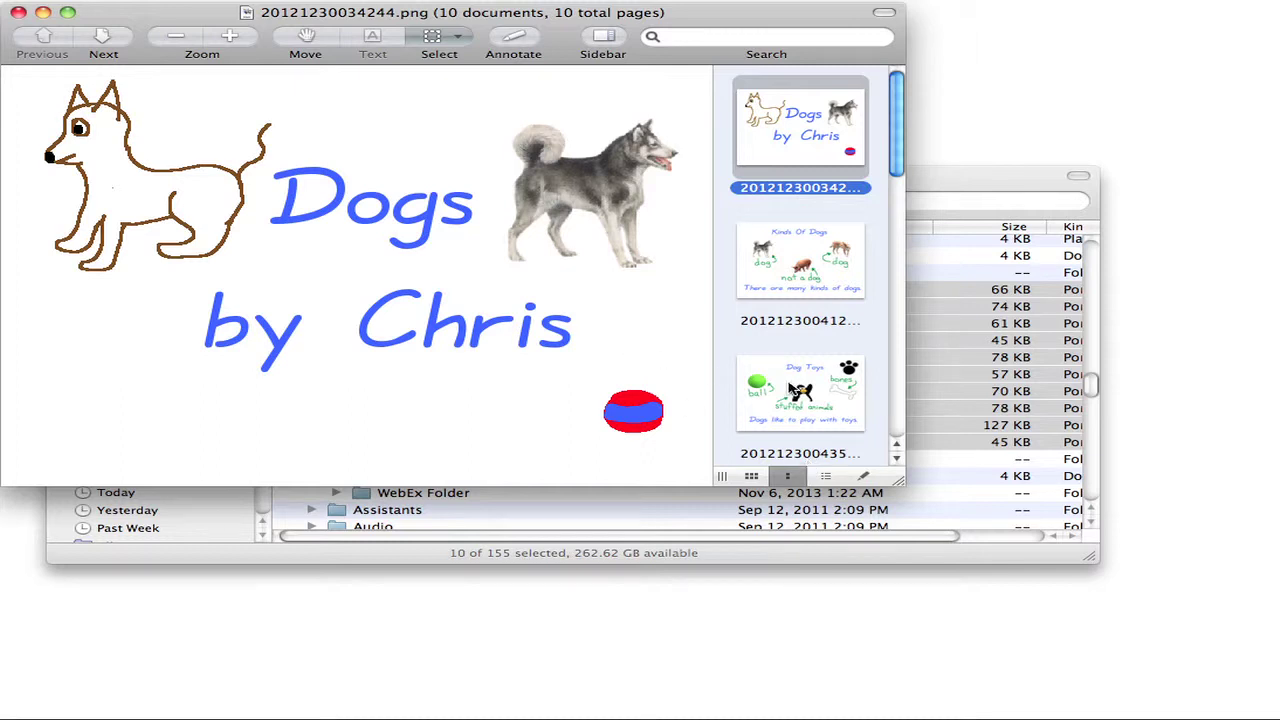
- Select all ten open drawings in Preview with Edit > Select All
click(212, 4)
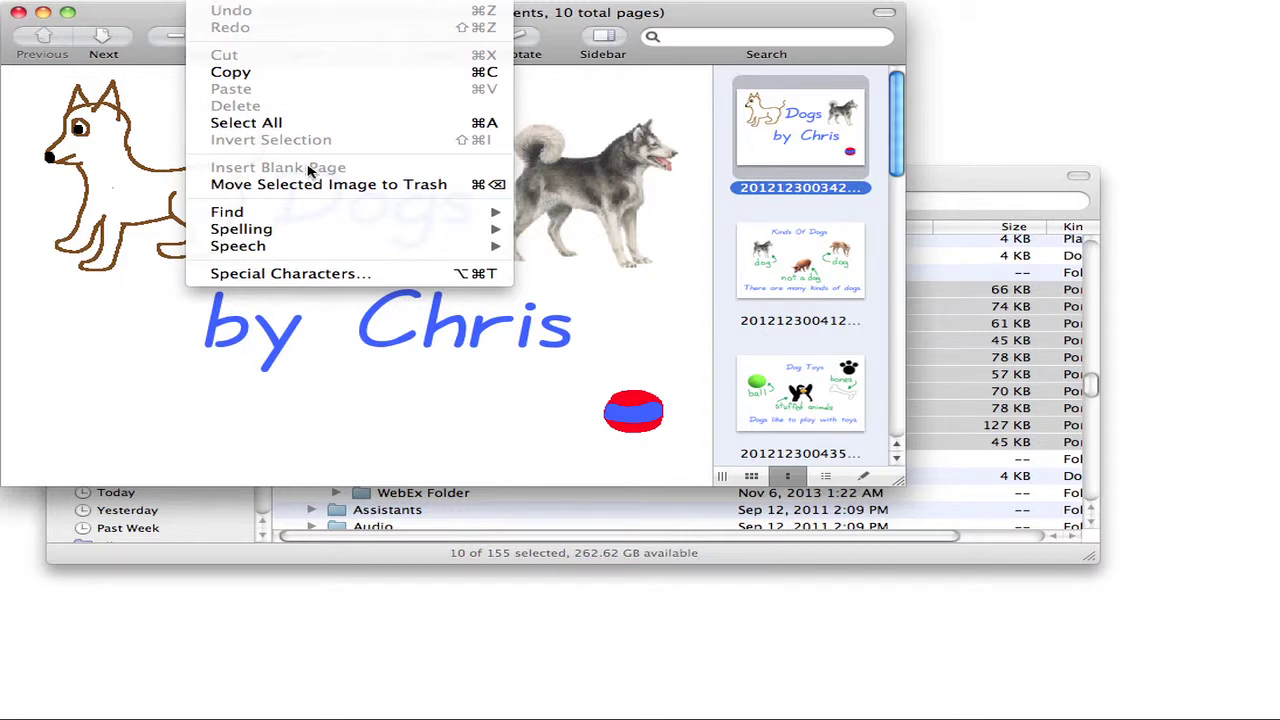
click(276, 124)
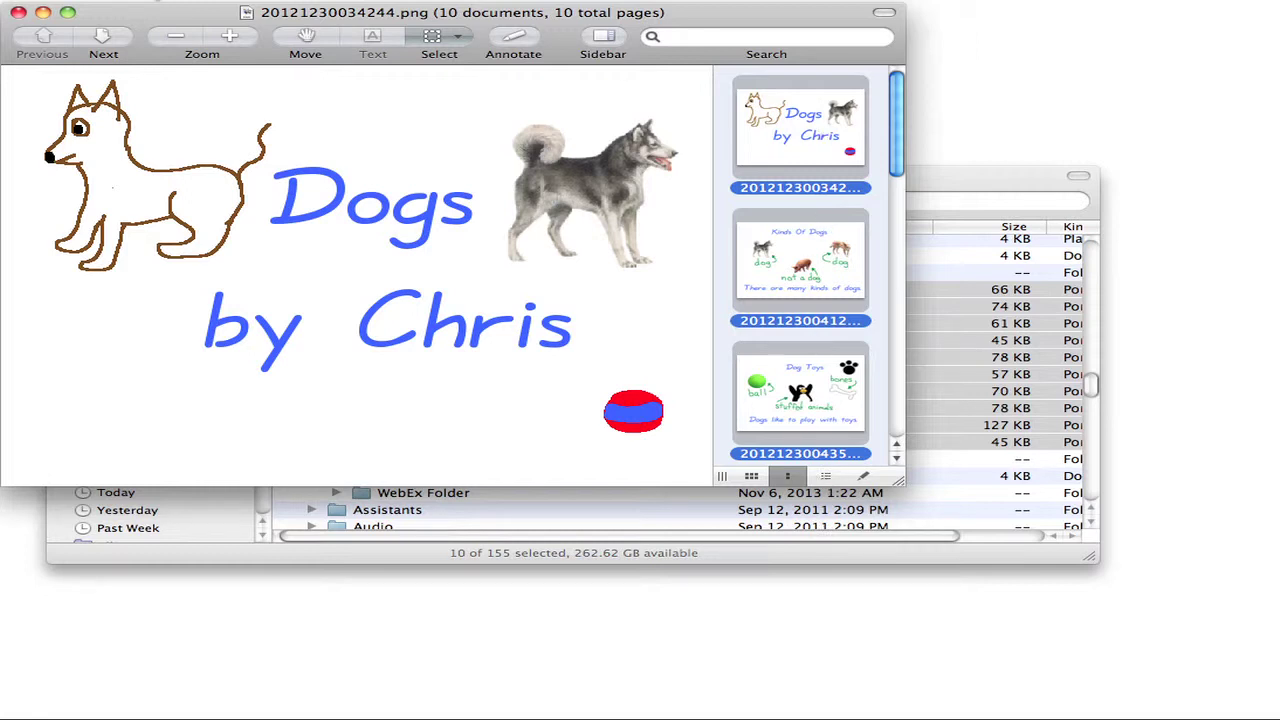
click(160, 2)
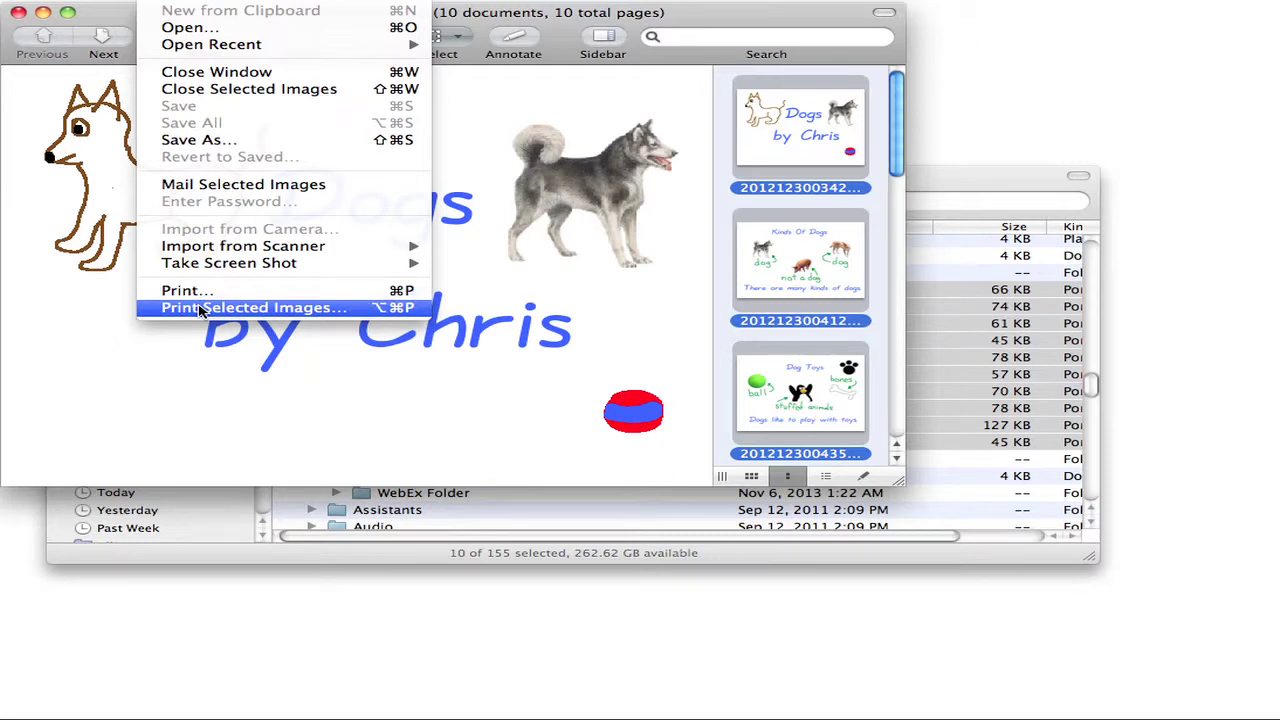
- Print the selected images at 2 images per page, previewing printed pages 2 and 3
click(199, 310)
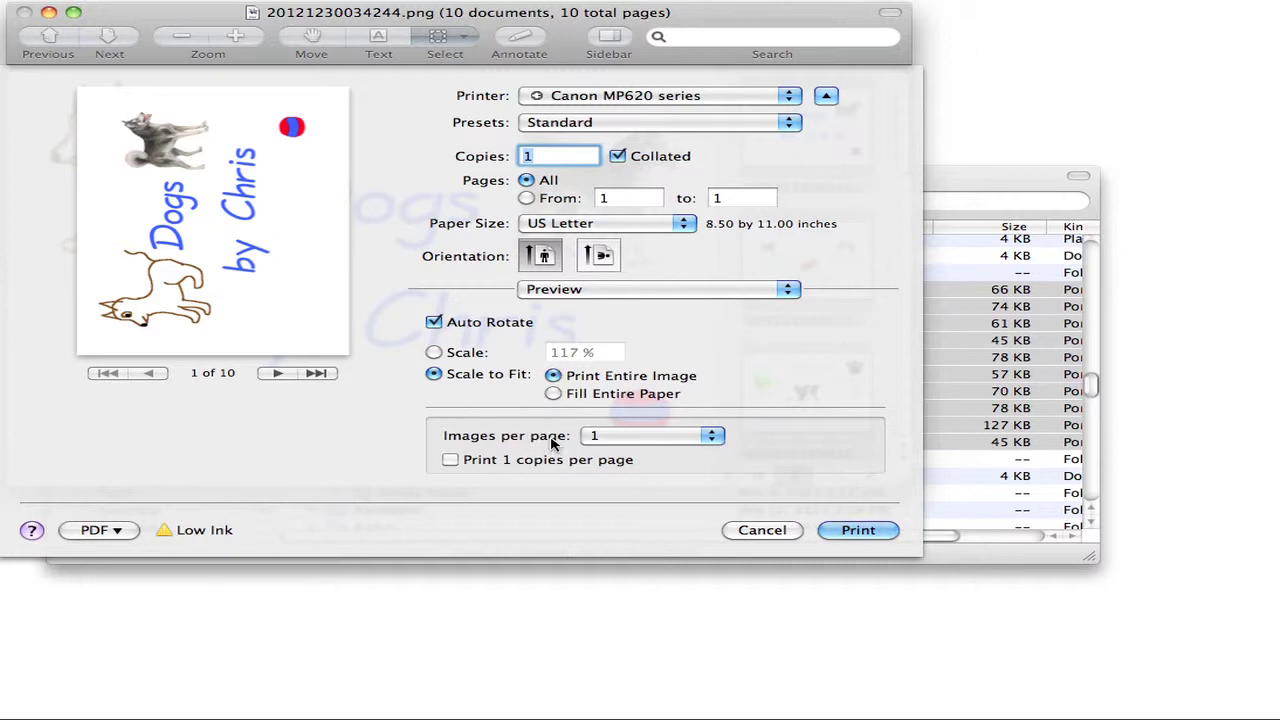
click(600, 444)
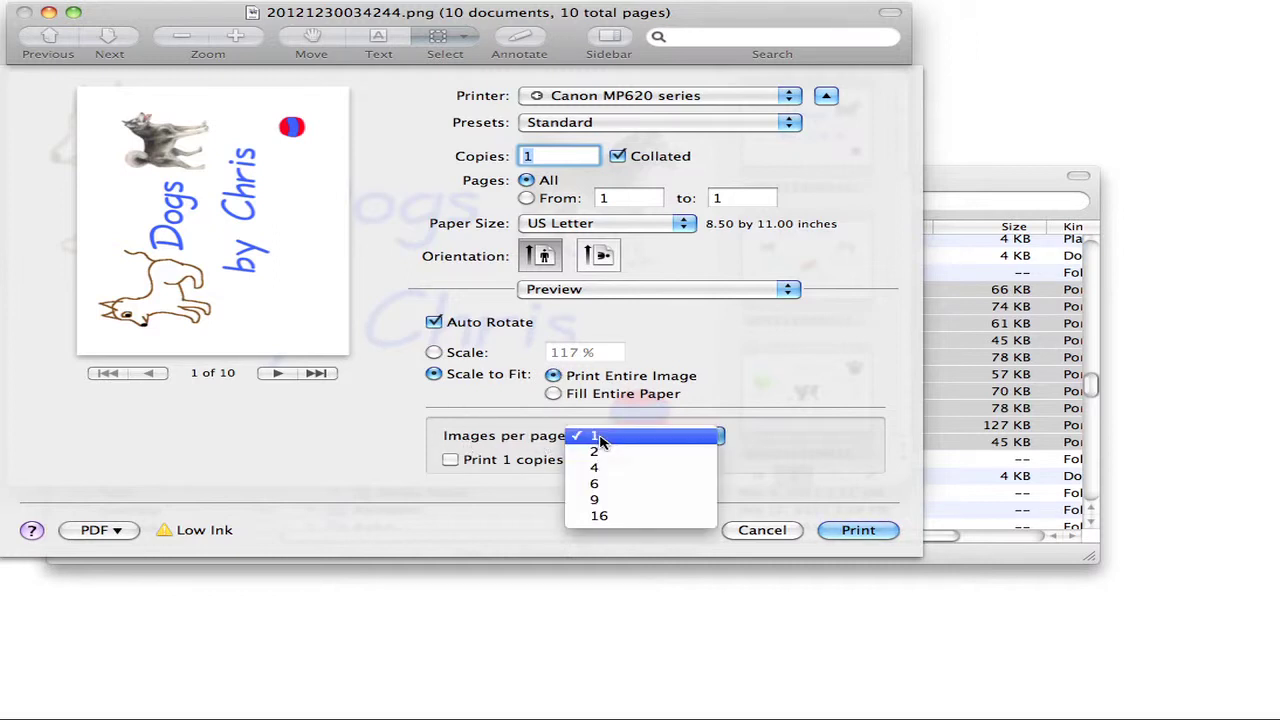
click(602, 453)
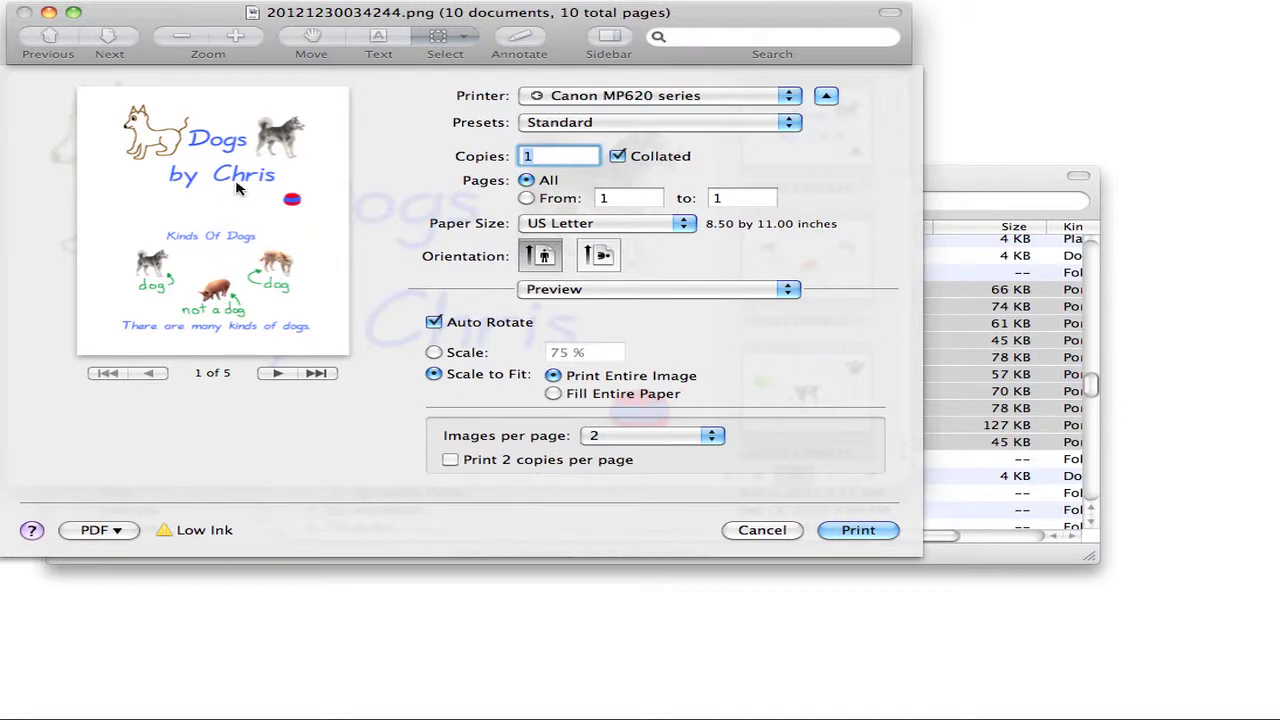
click(278, 373)
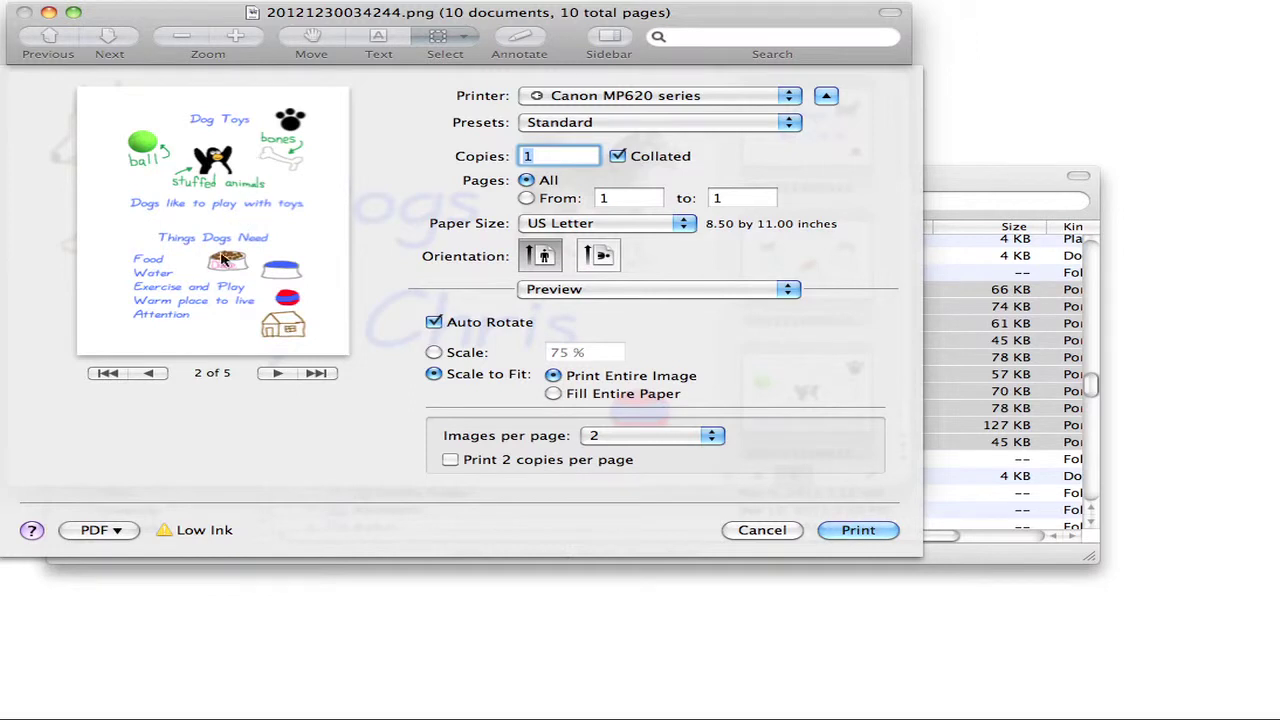
click(277, 373)
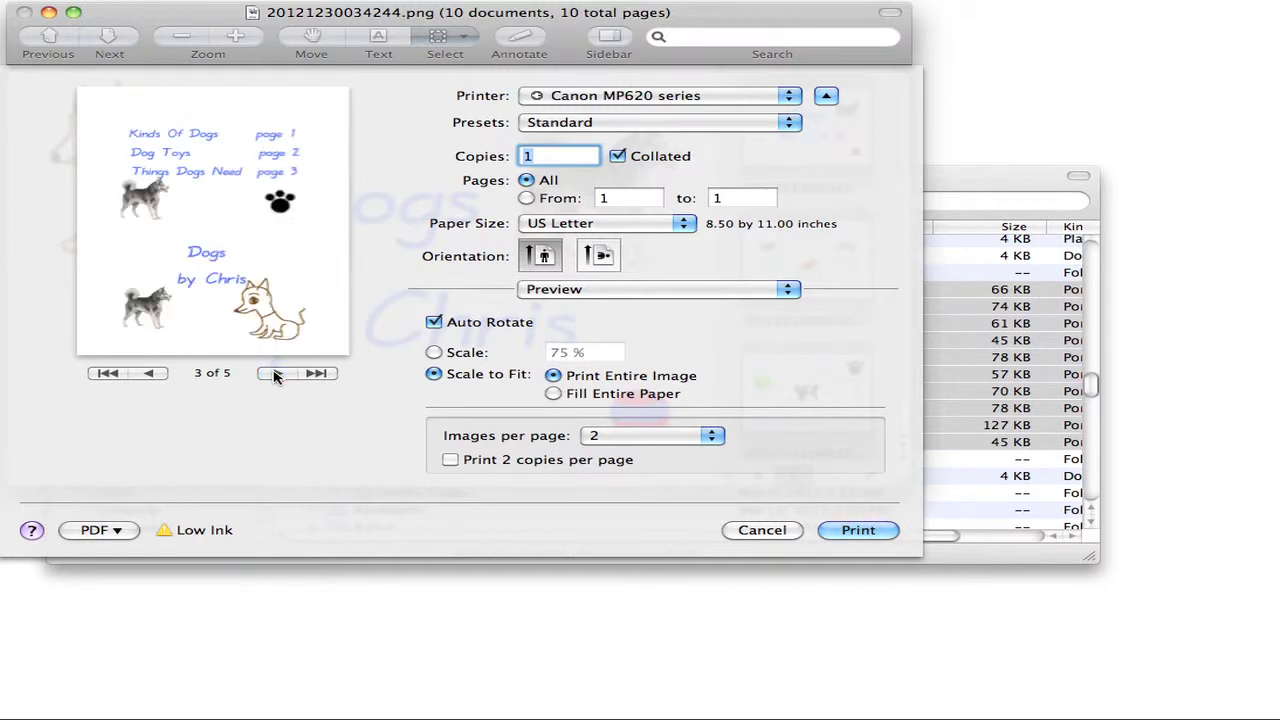